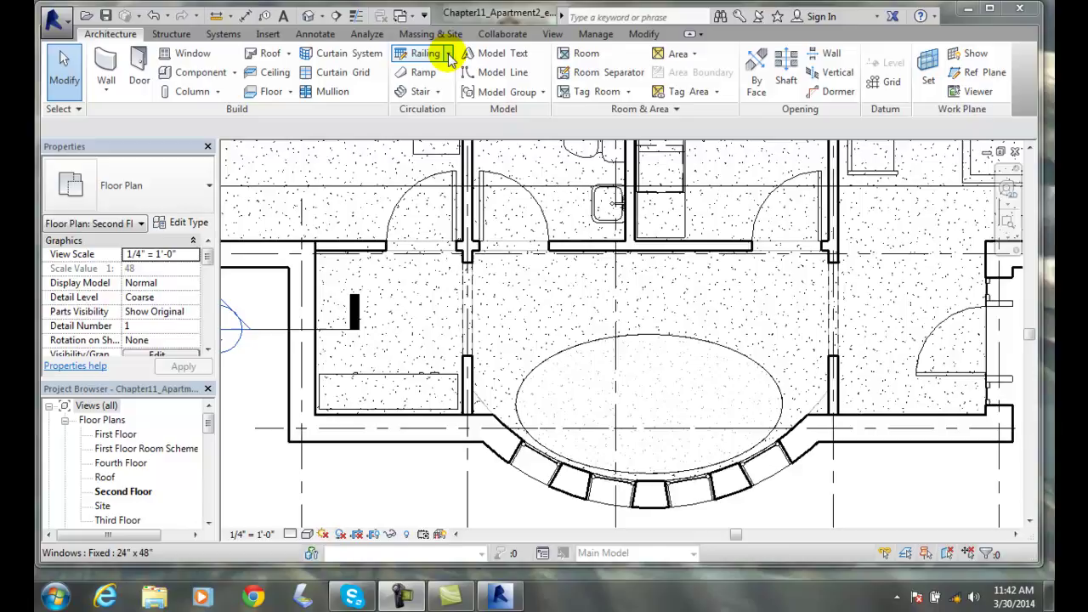
Sketch a Second Floor railing path in five straight segments over the oval opening's top, wall to wall
click(449, 55)
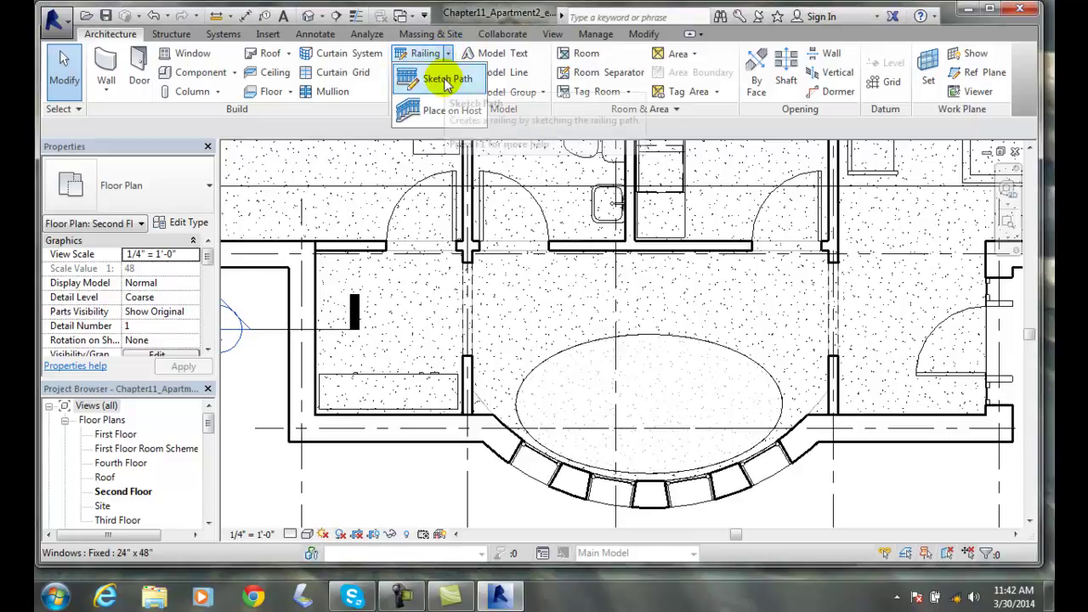
click(444, 79)
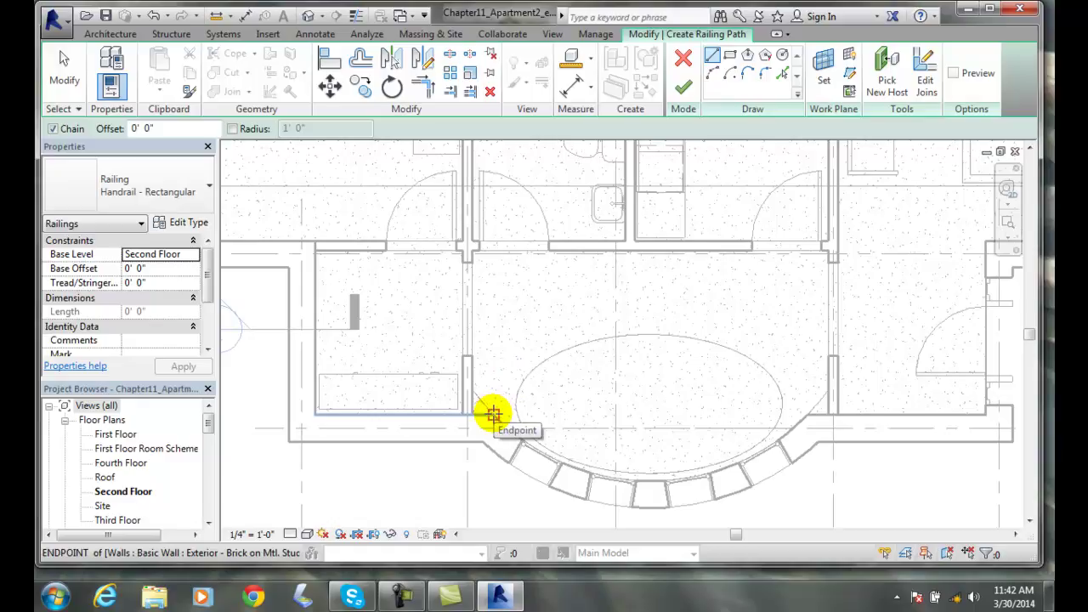
click(493, 414)
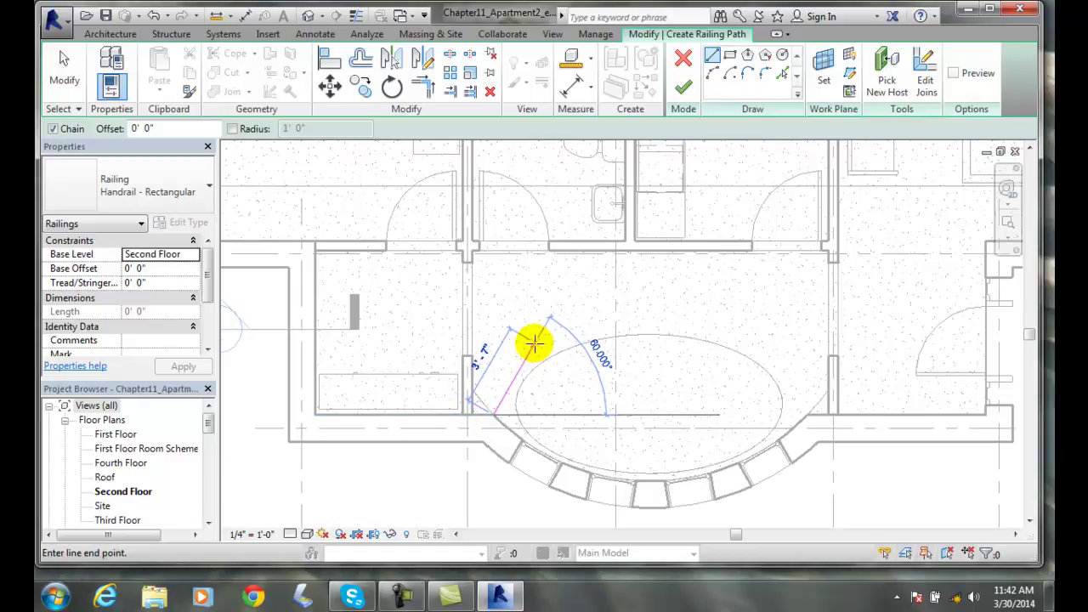
click(534, 340)
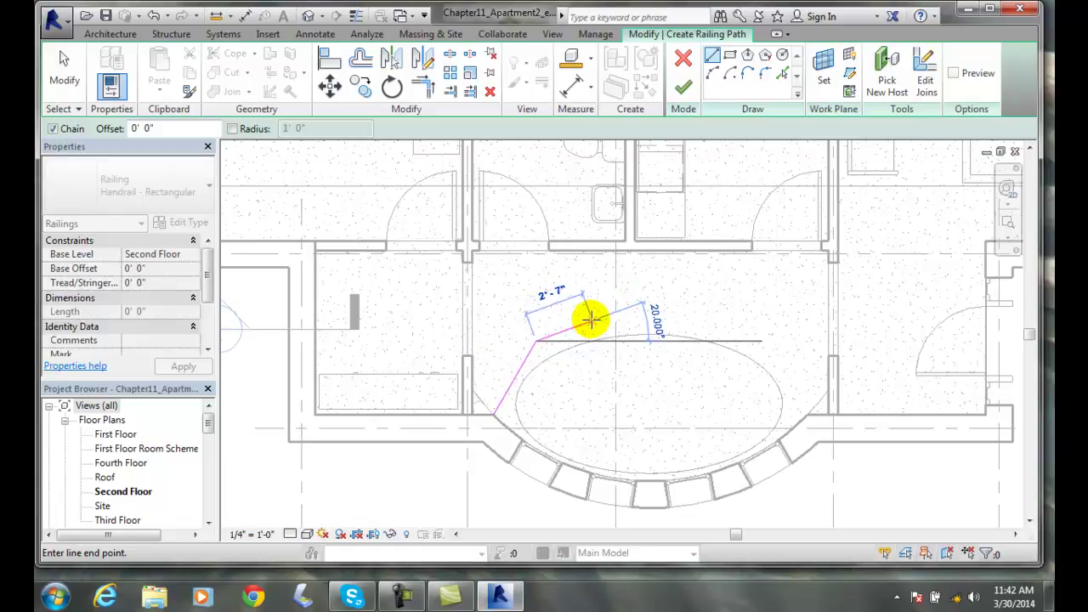
click(591, 320)
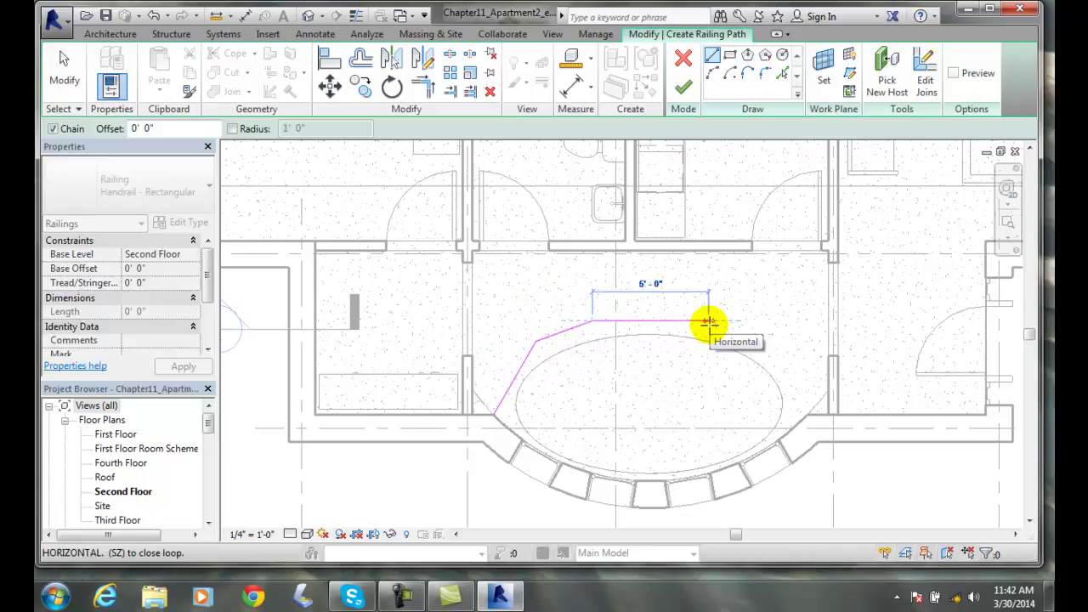
click(709, 322)
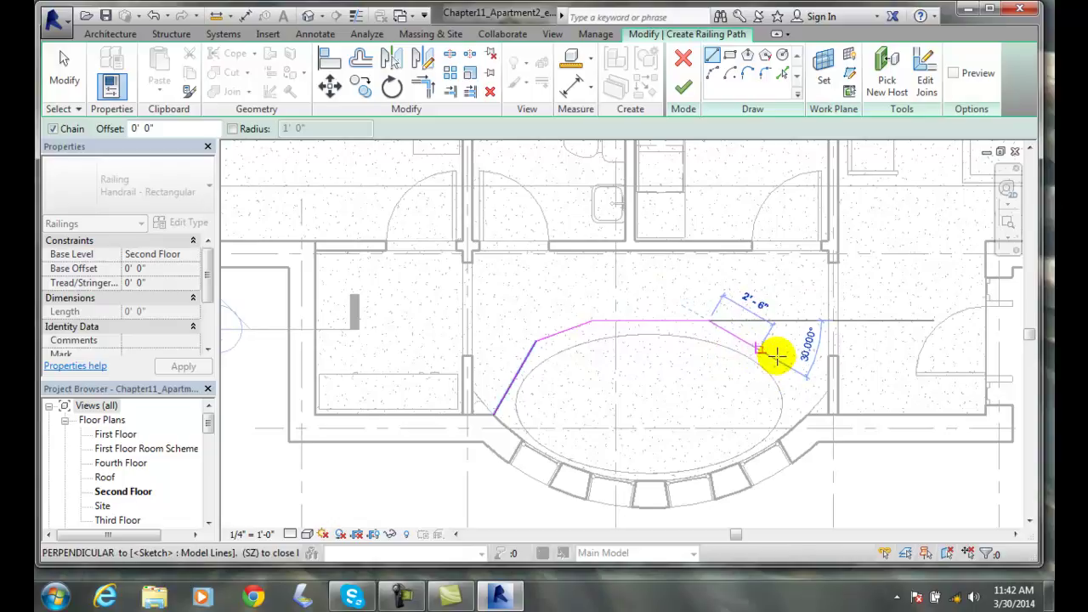
click(775, 358)
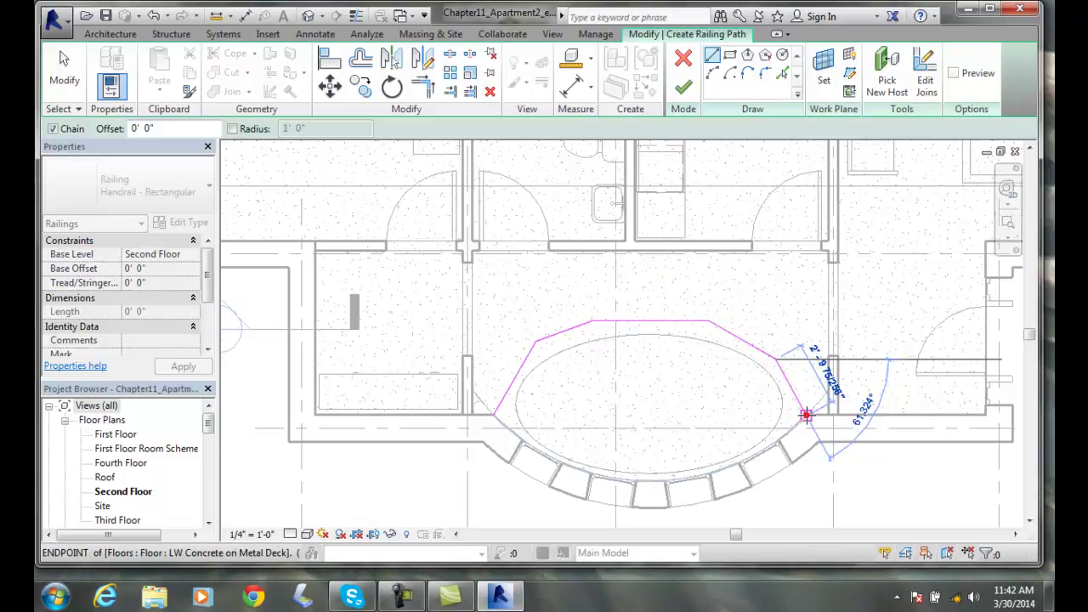
click(805, 414)
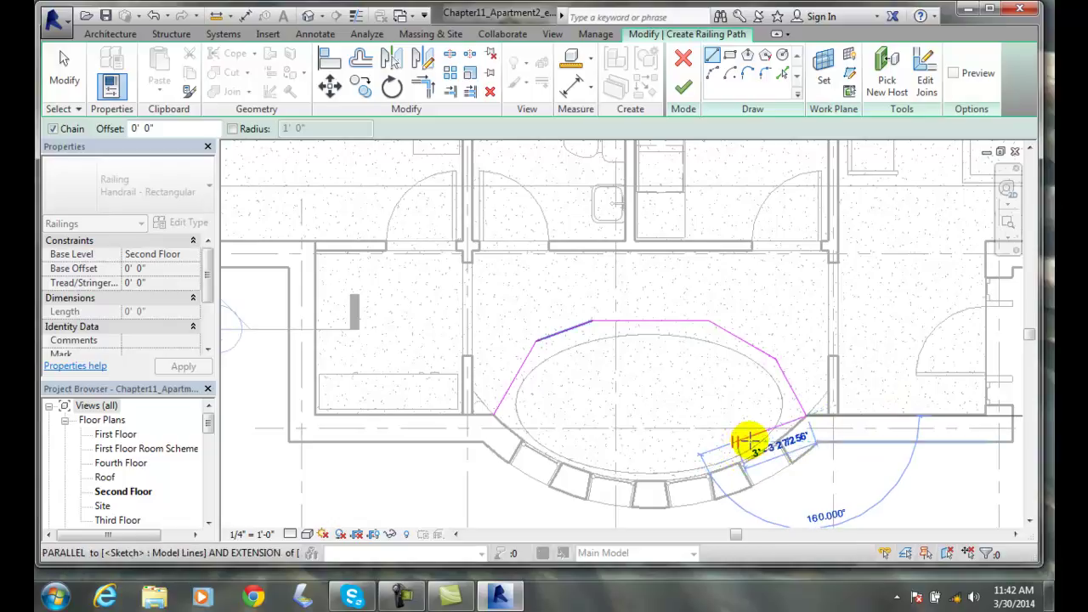
key(Escape)
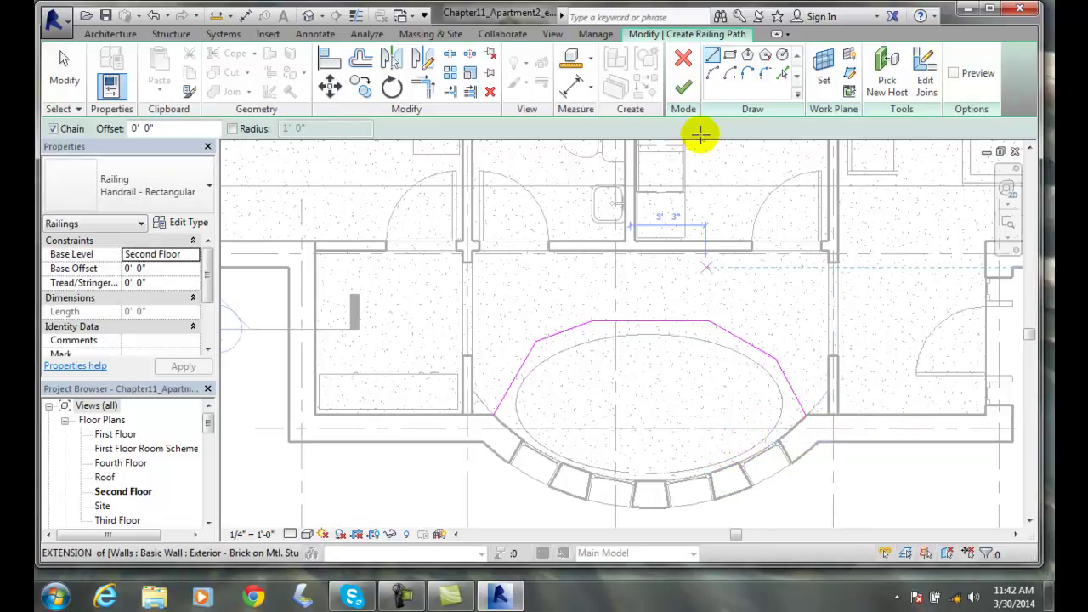
Finish the atrium railing sketch, select the railing, and open the default 3D view zoomed in
click(685, 87)
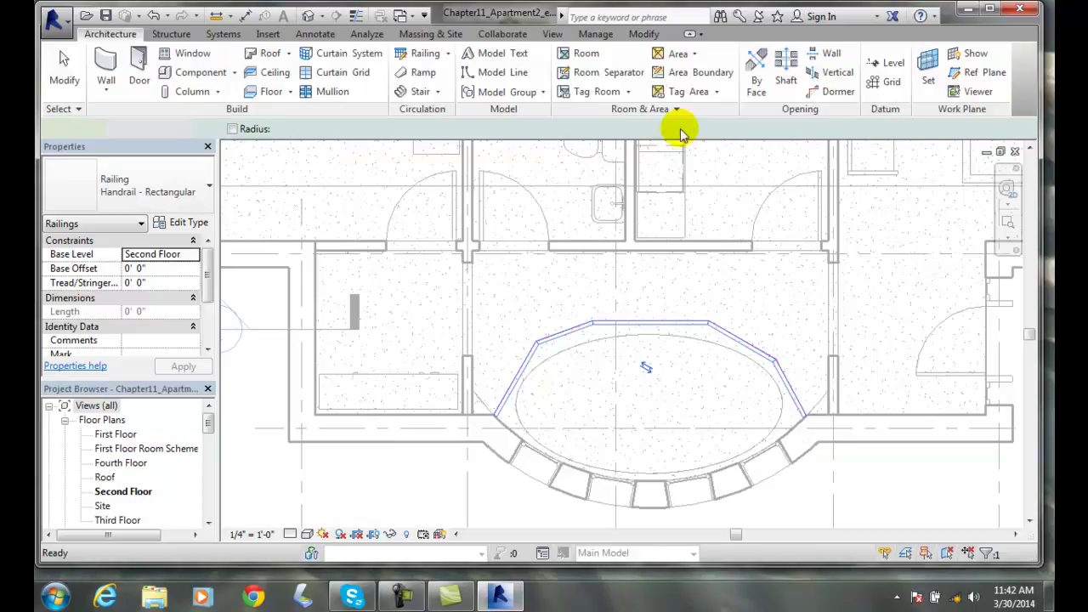
click(549, 333)
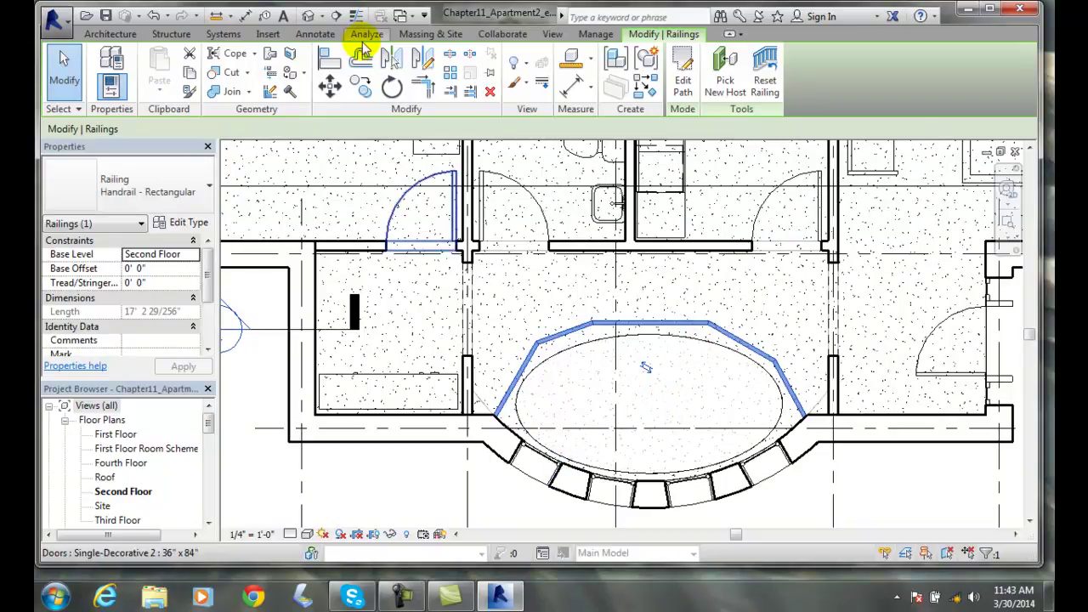
click(308, 16)
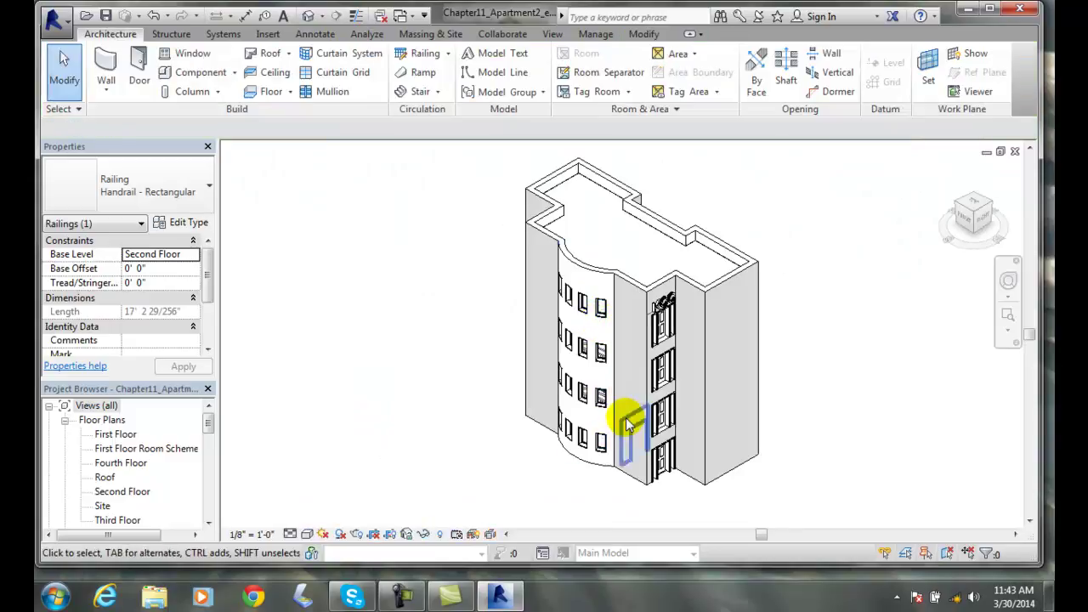
scroll(634, 417, up, 4)
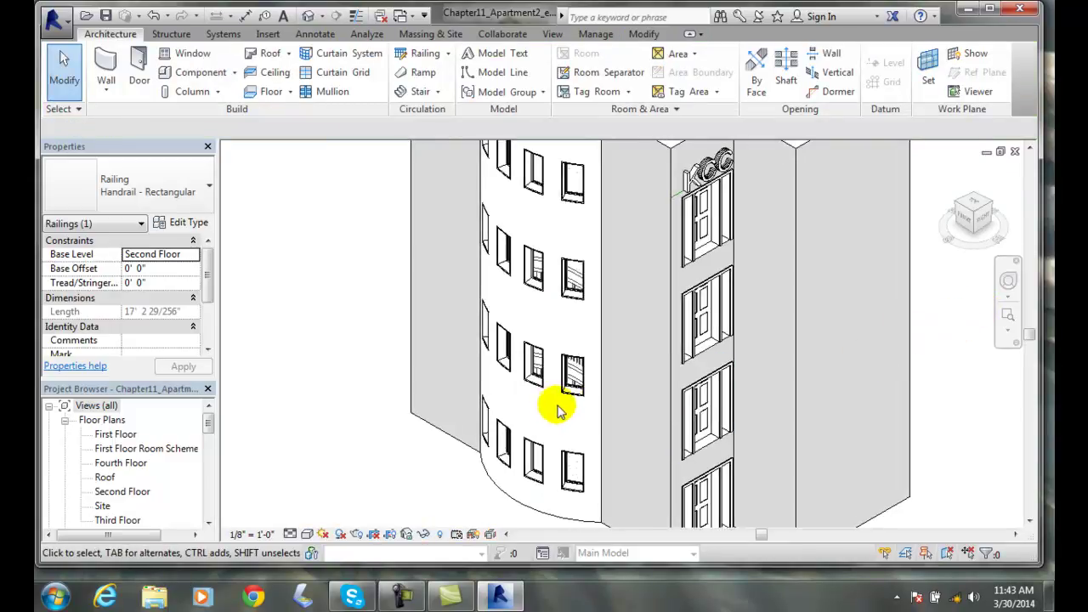
Temporarily hide all walls in the 3D view
click(575, 511)
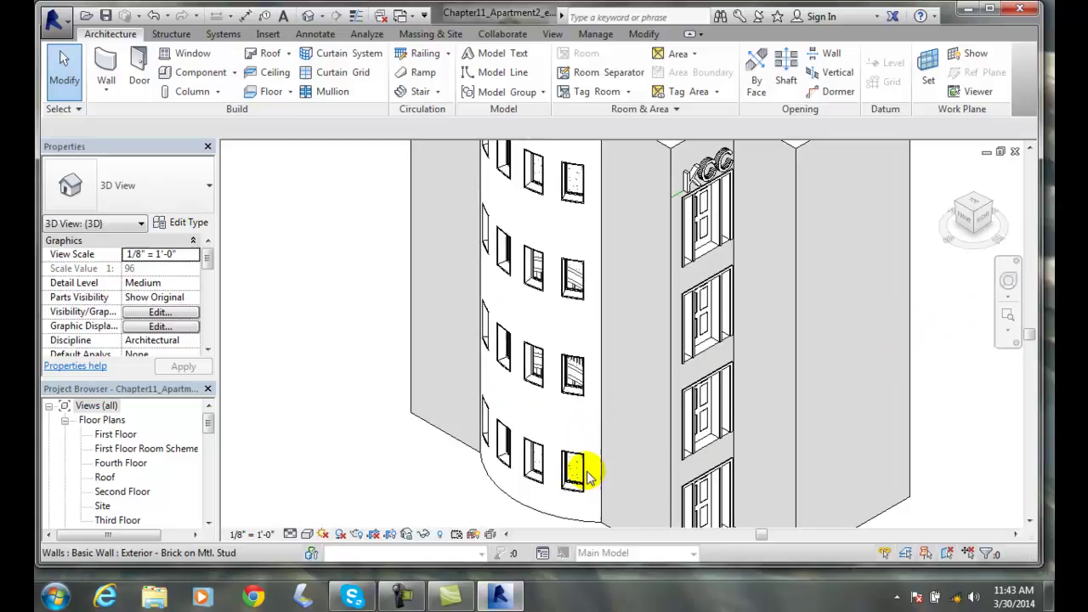
click(600, 442)
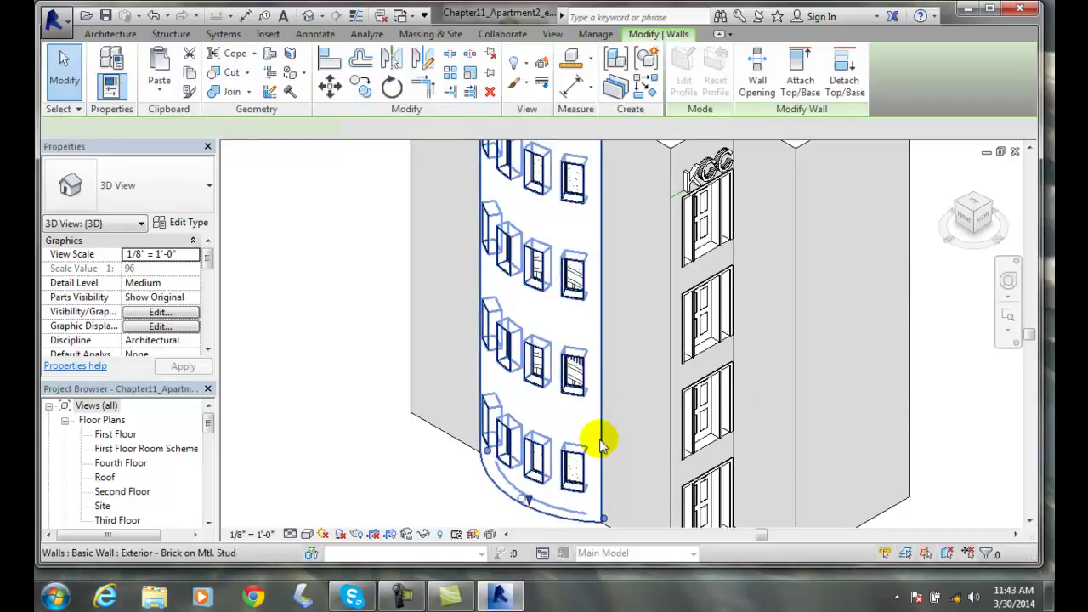
click(425, 535)
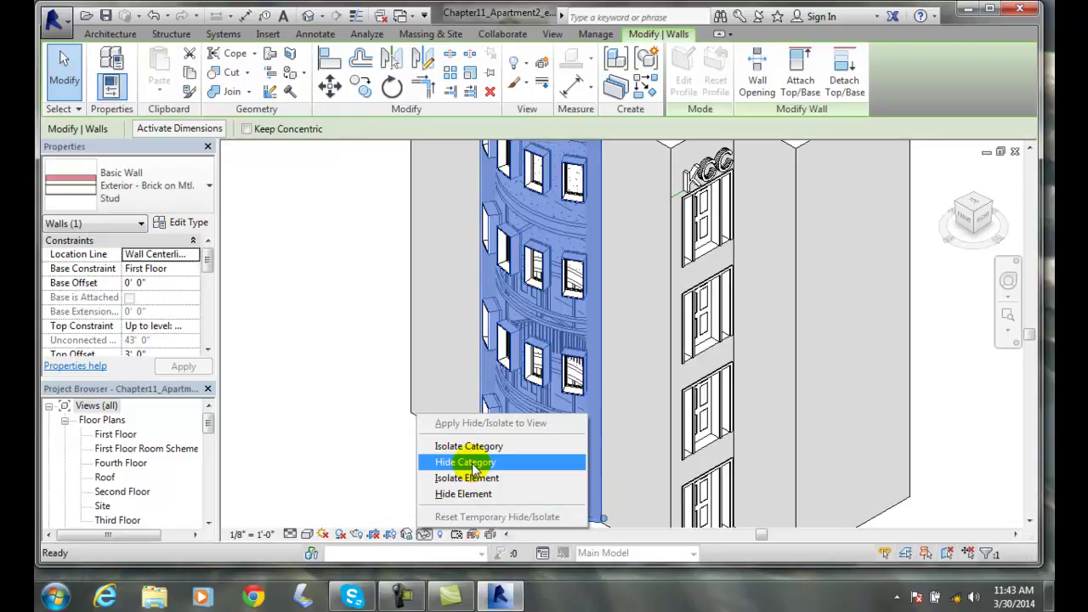
click(473, 463)
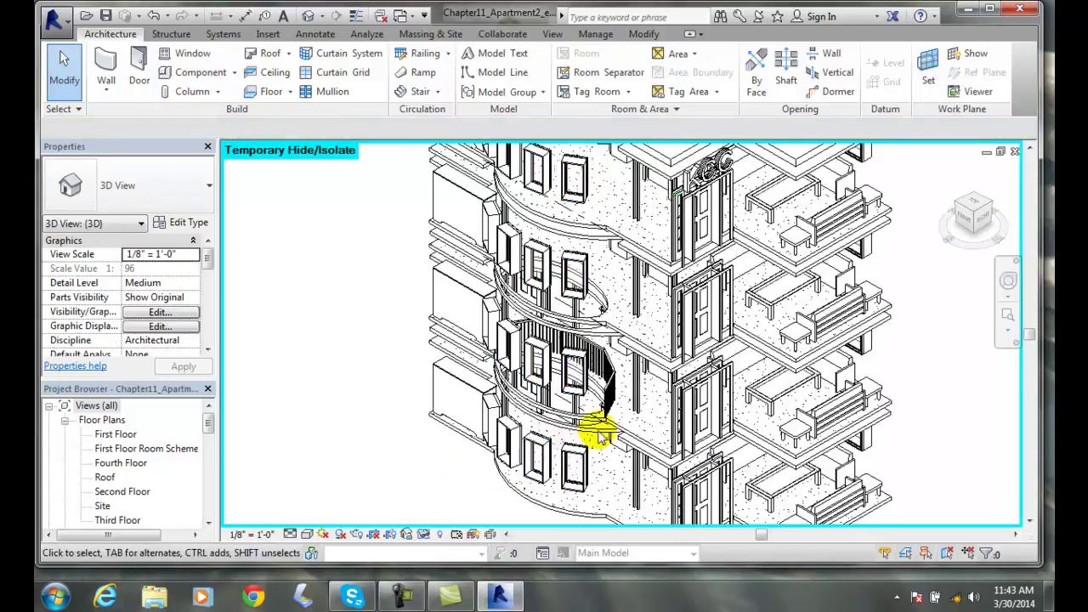
Temporarily hide all windows so the atrium railing is visible
scroll(619, 429, up, 3)
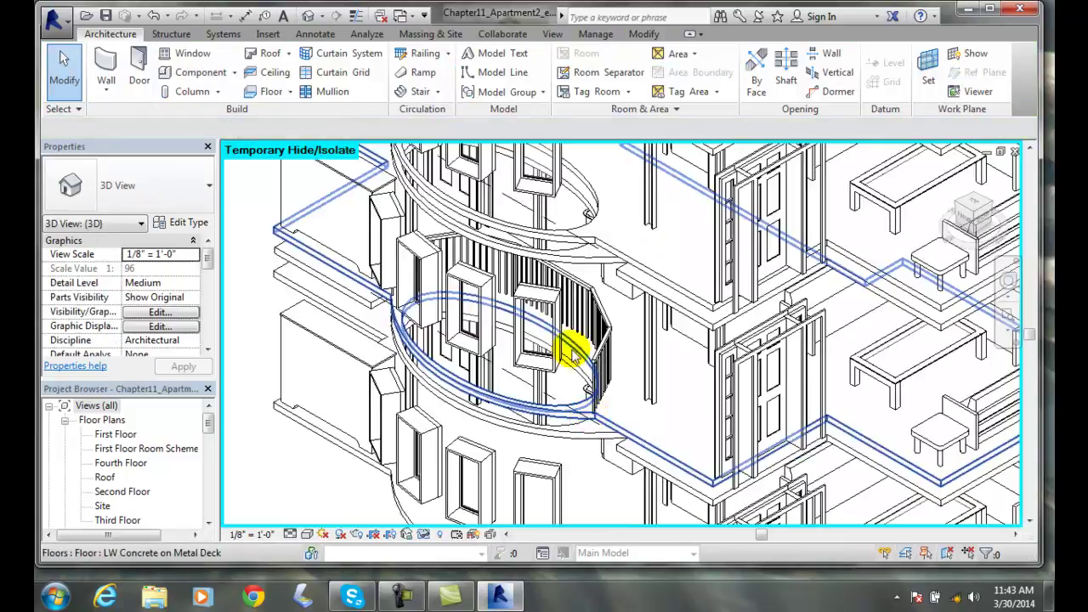
click(531, 301)
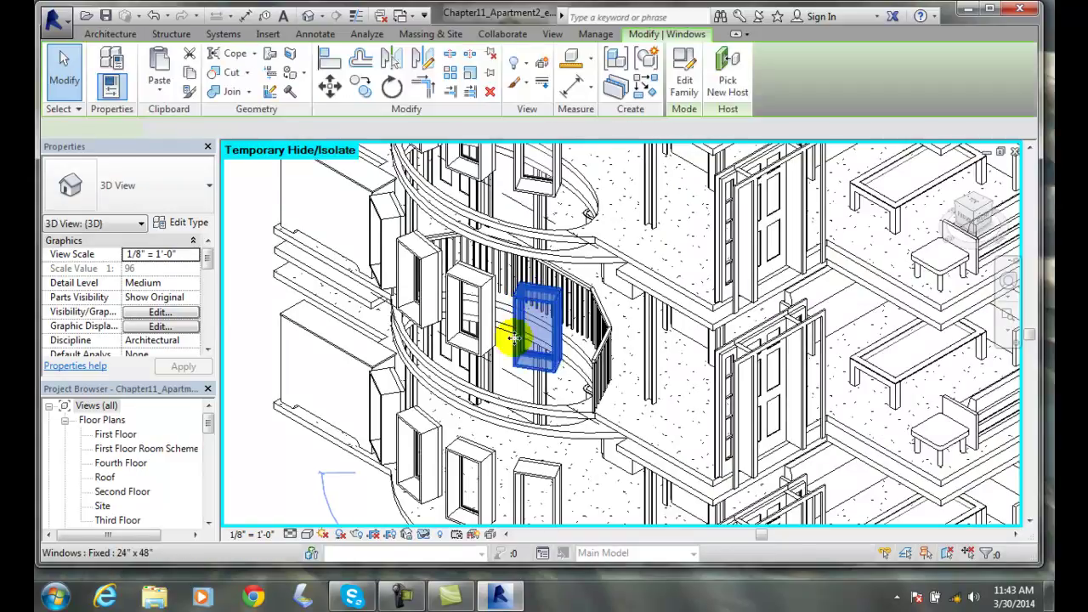
click(424, 534)
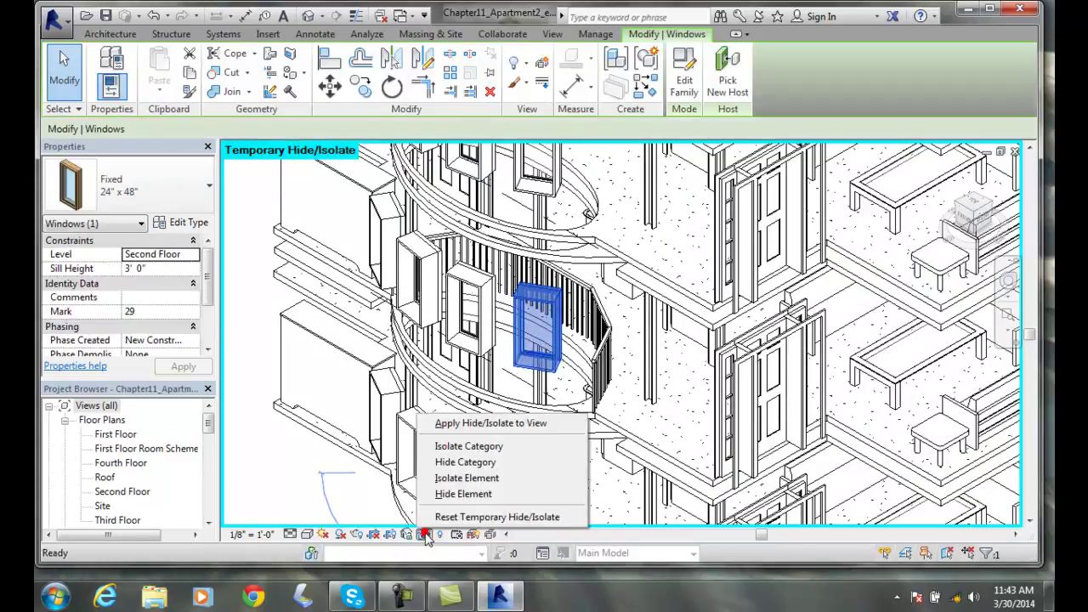
click(465, 462)
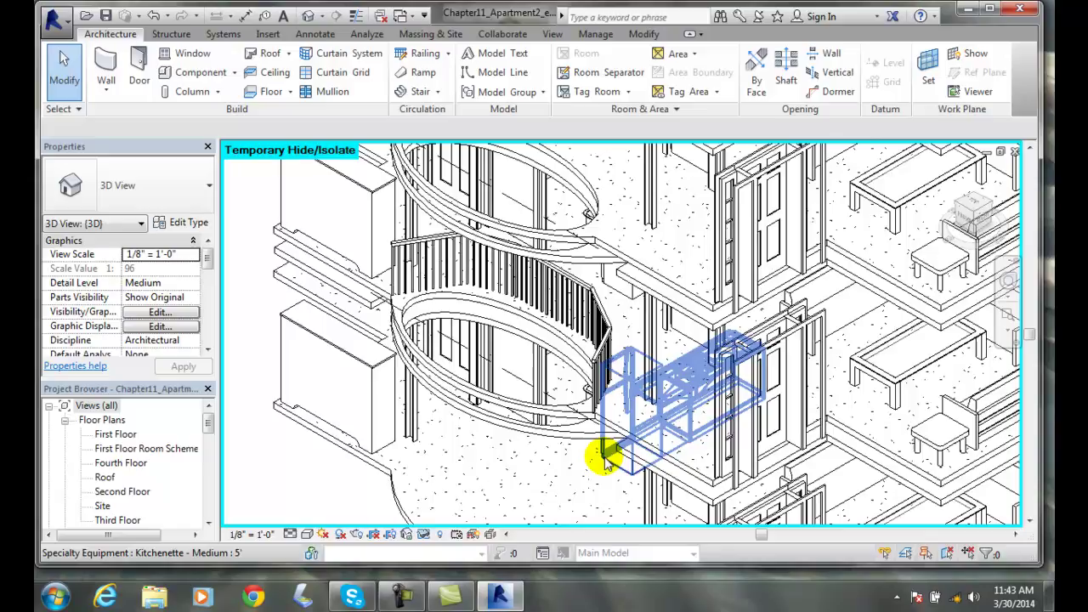
Open the First Floor plan with the whole floor in view
click(105, 436)
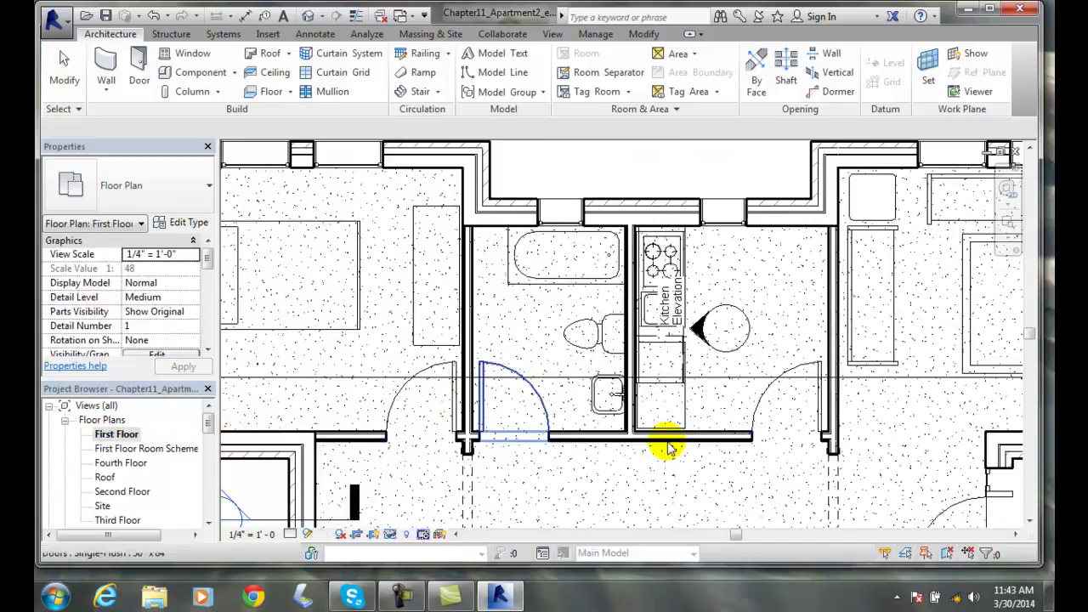
scroll(989, 276, down, 5)
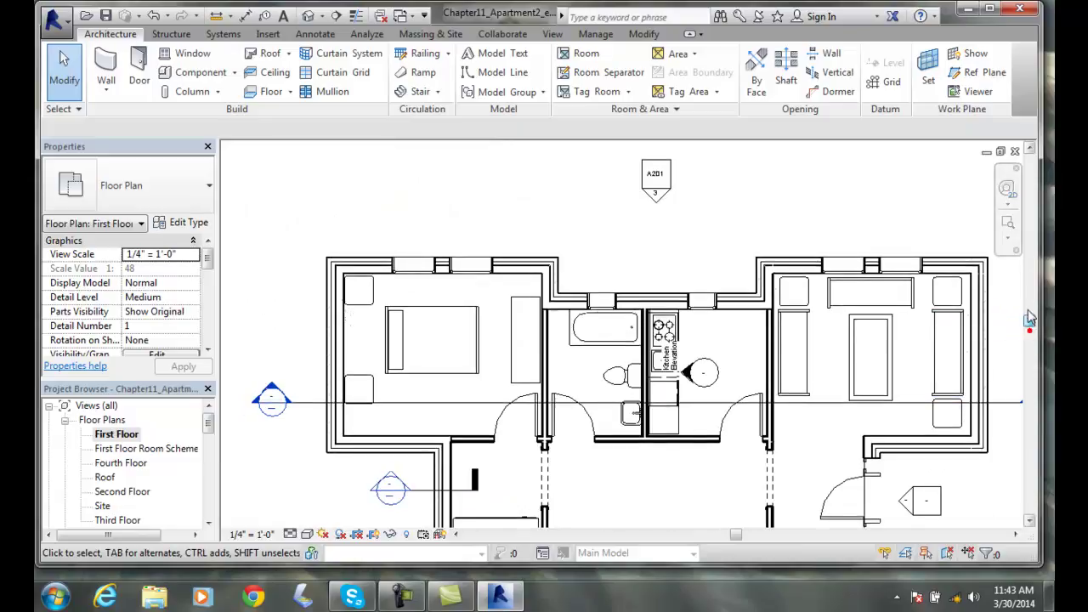
mouse_move(1031, 331)
mouse_down()
mouse_move(1028, 268)
mouse_move(1029, 396)
mouse_up()
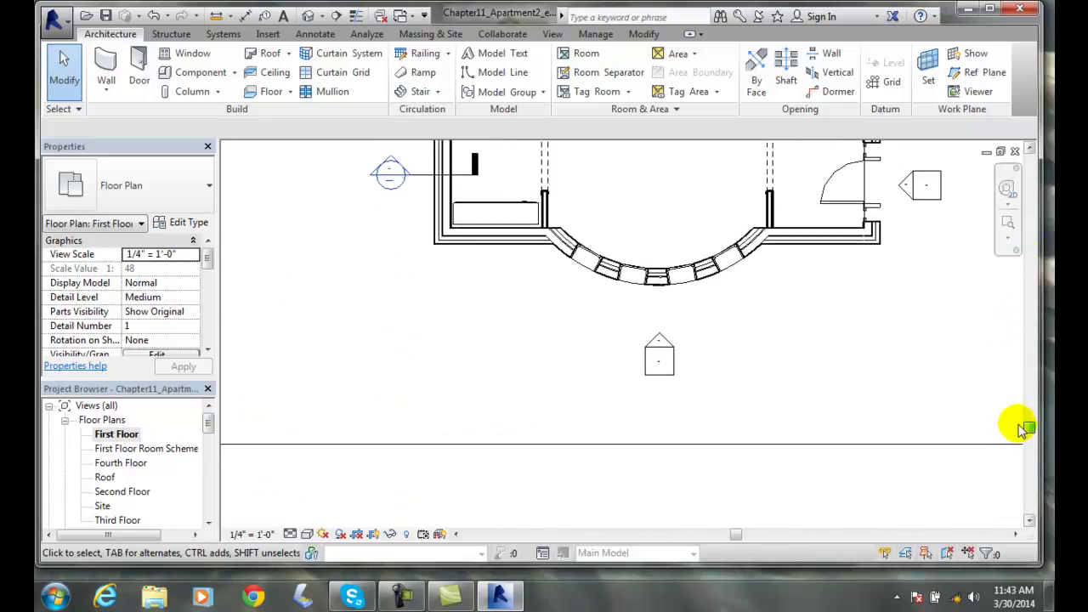
Sketch and finish a hexagonal railing with the Inscribed Polygon tool outside the lower-left corner
click(425, 54)
click(448, 80)
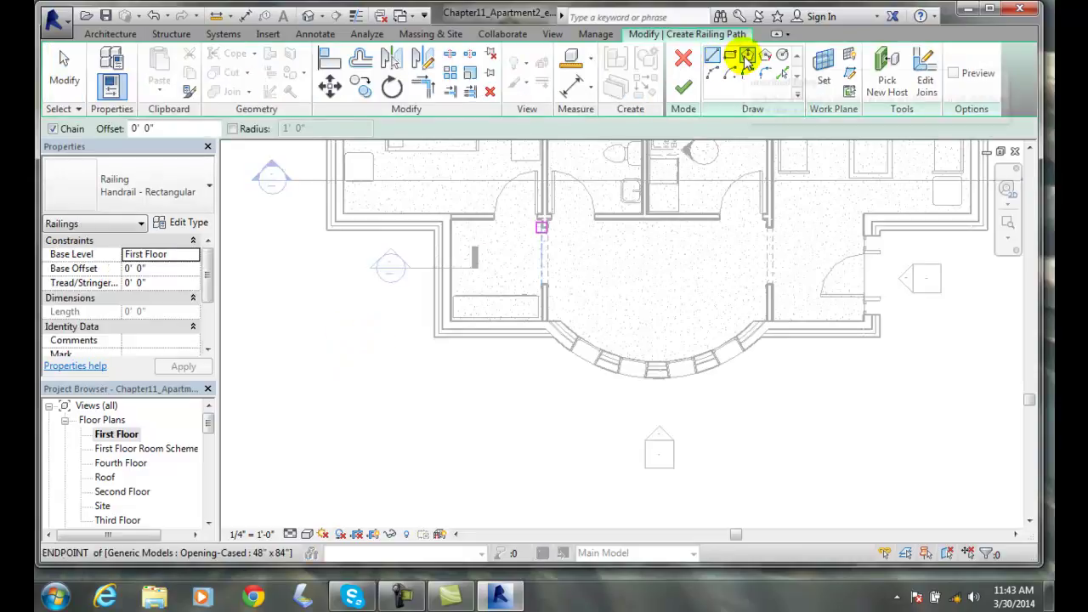
click(746, 56)
click(314, 389)
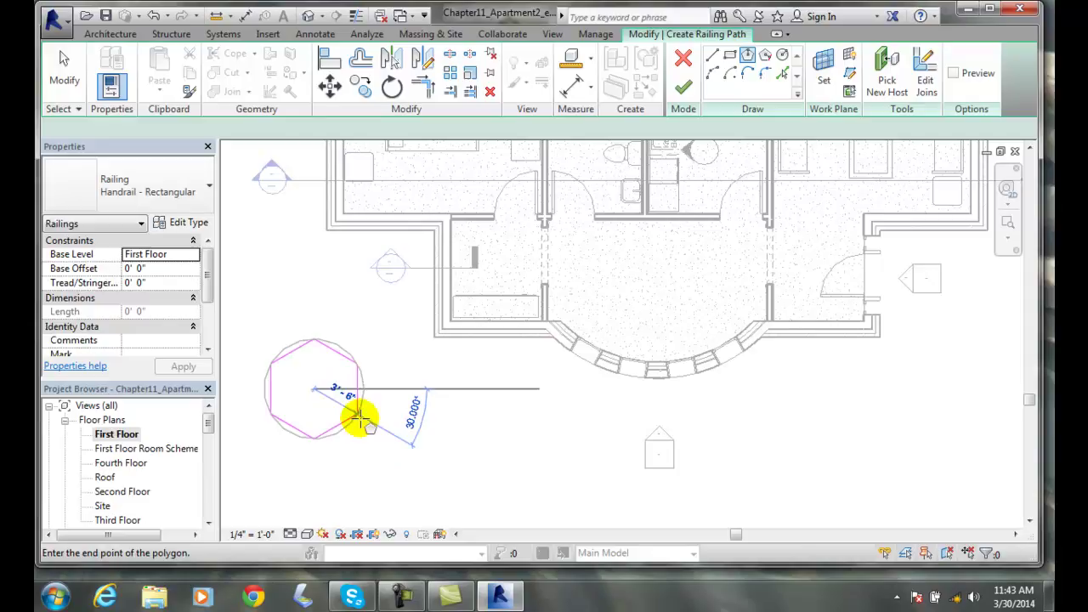
click(375, 425)
click(375, 450)
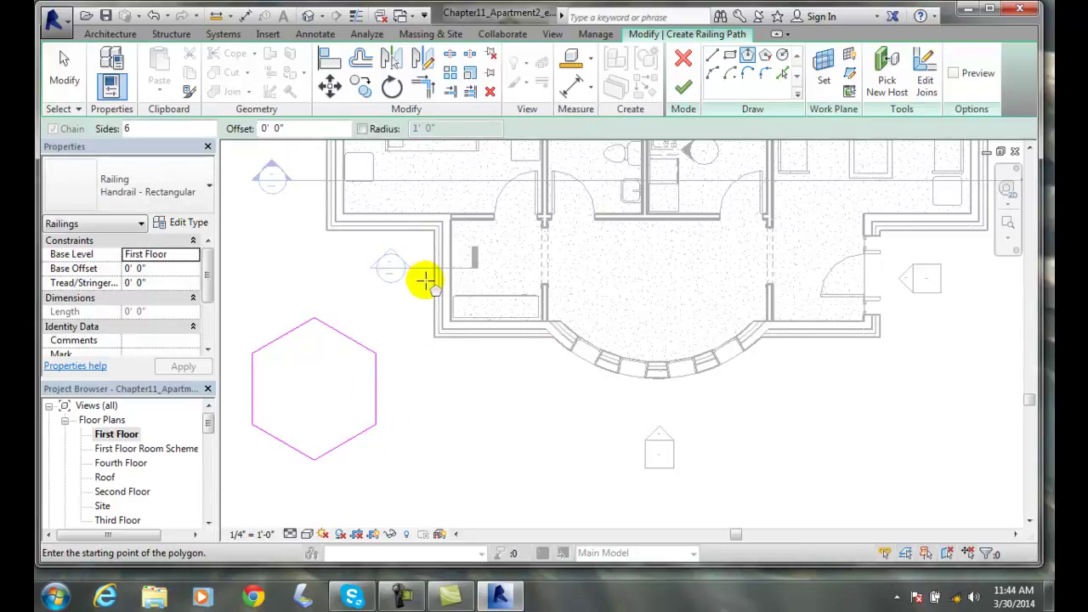
click(685, 89)
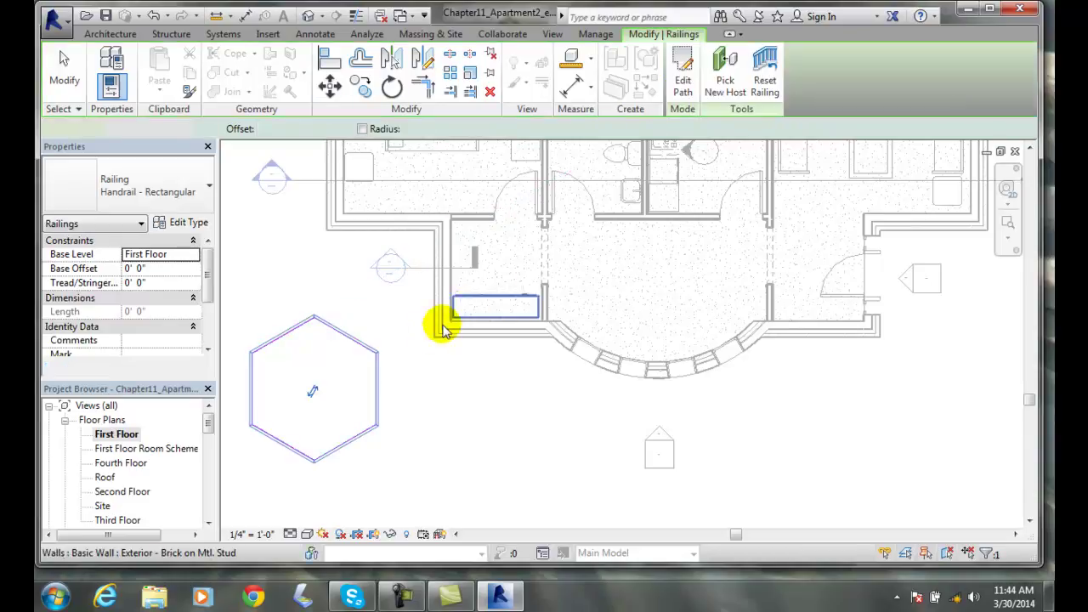
Switch to the default 3D view, clear the selection, and zoom out over the building
click(311, 14)
key(Escape)
scroll(389, 425, down, 2)
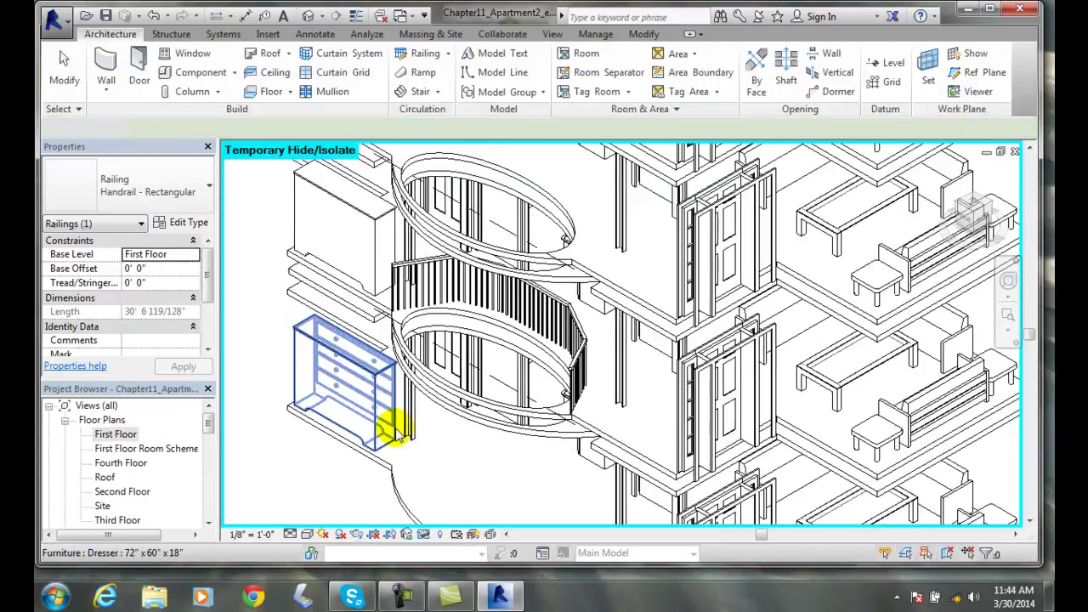
scroll(559, 503, down, 2)
scroll(280, 420, down, 2)
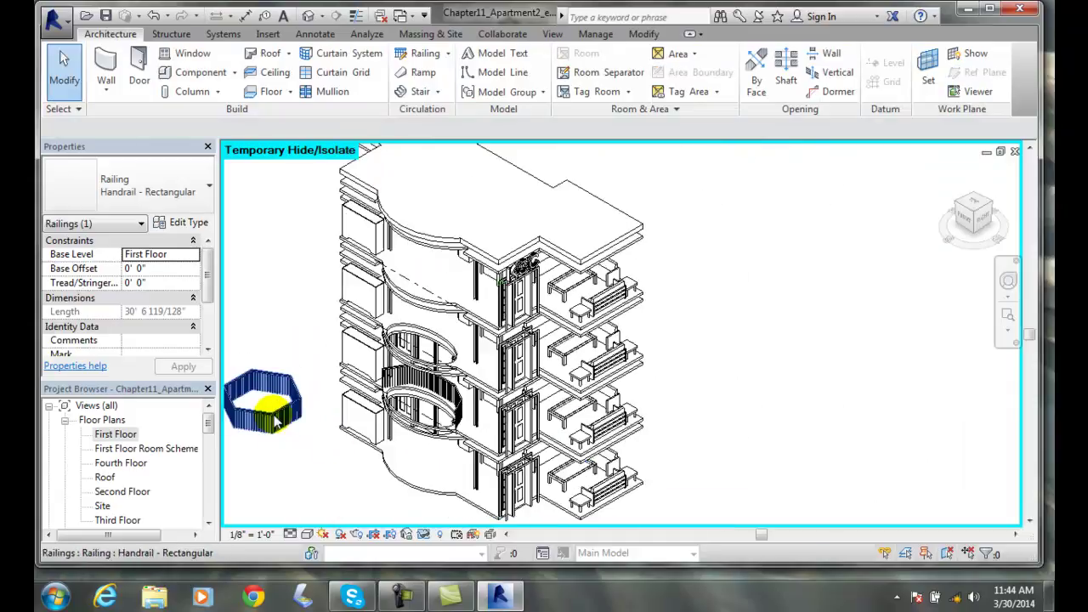
scroll(280, 421, down, 1)
scroll(280, 421, down, 1)
scroll(281, 421, up, 2)
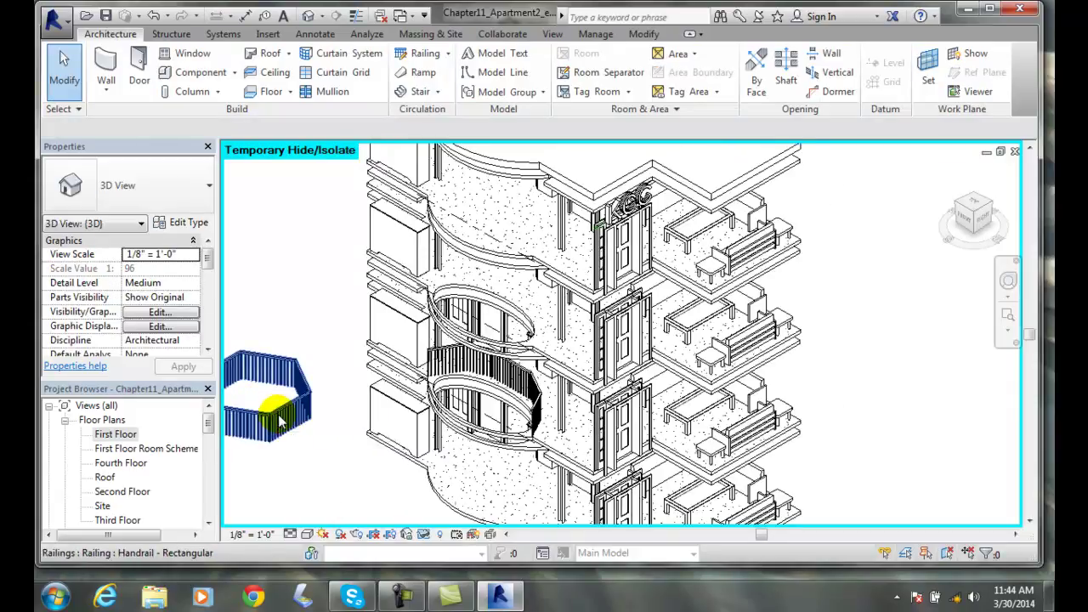
Reset Temporary Hide/Isolate and select the hexagonal railing
click(429, 537)
click(442, 515)
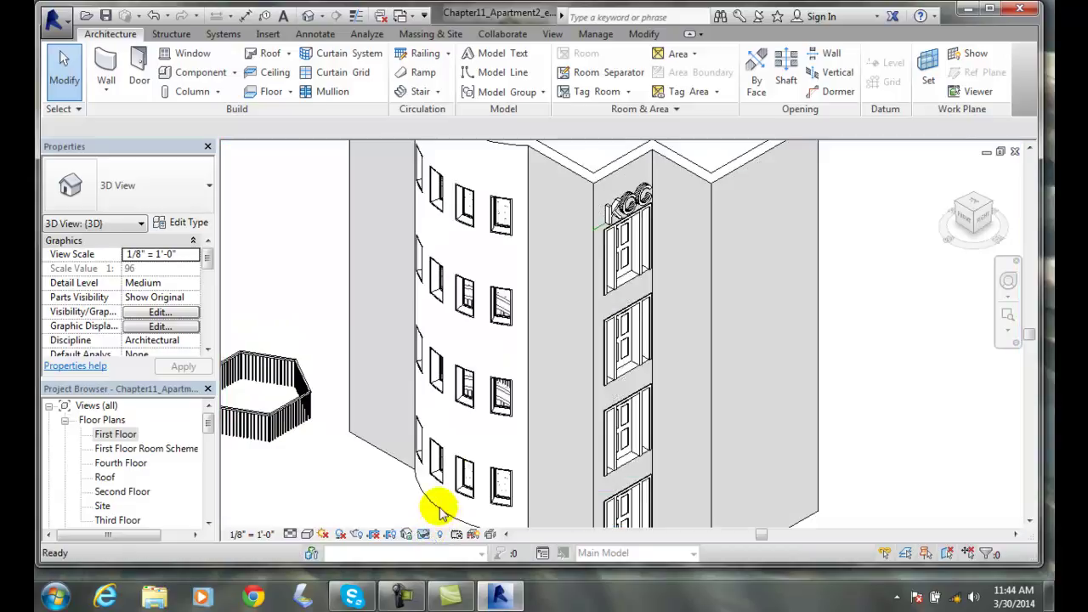
click(280, 413)
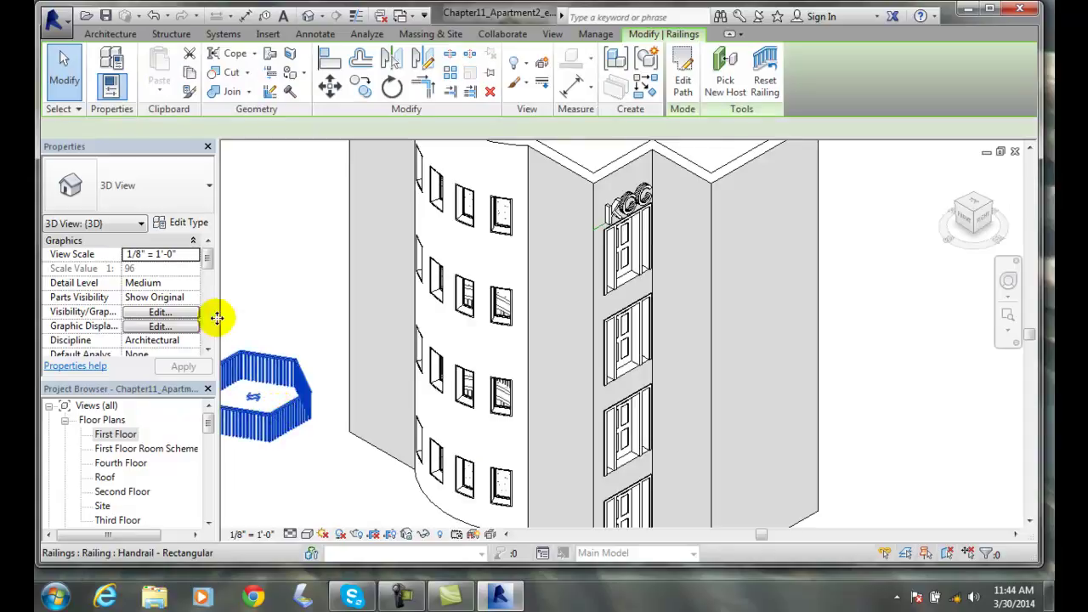
Change the hexagonal railing type to Handrail - Pipe, then to Guardrail - Rectangular
click(210, 187)
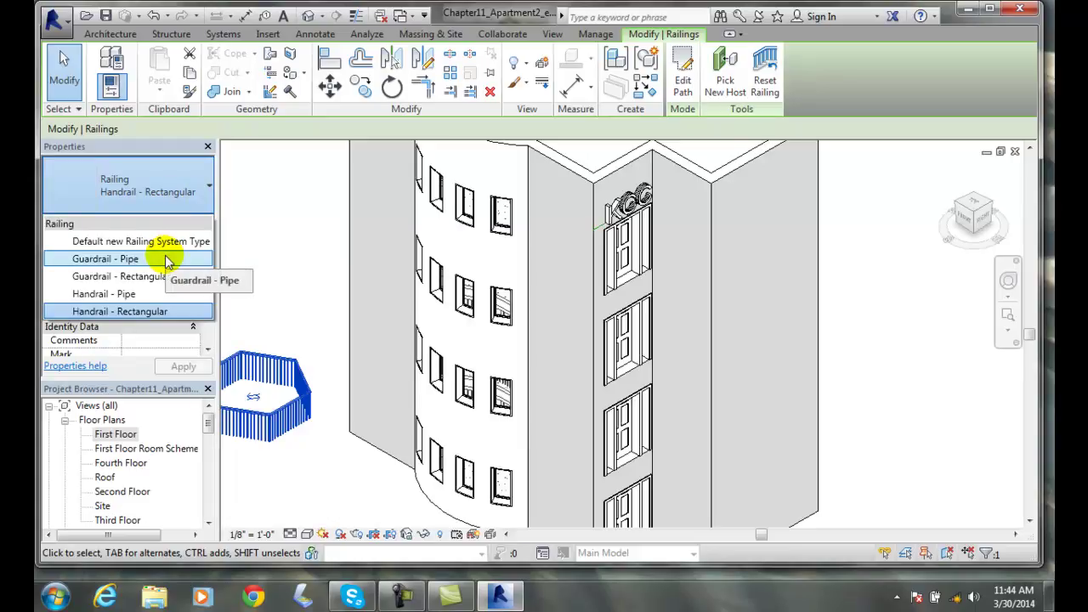
click(146, 296)
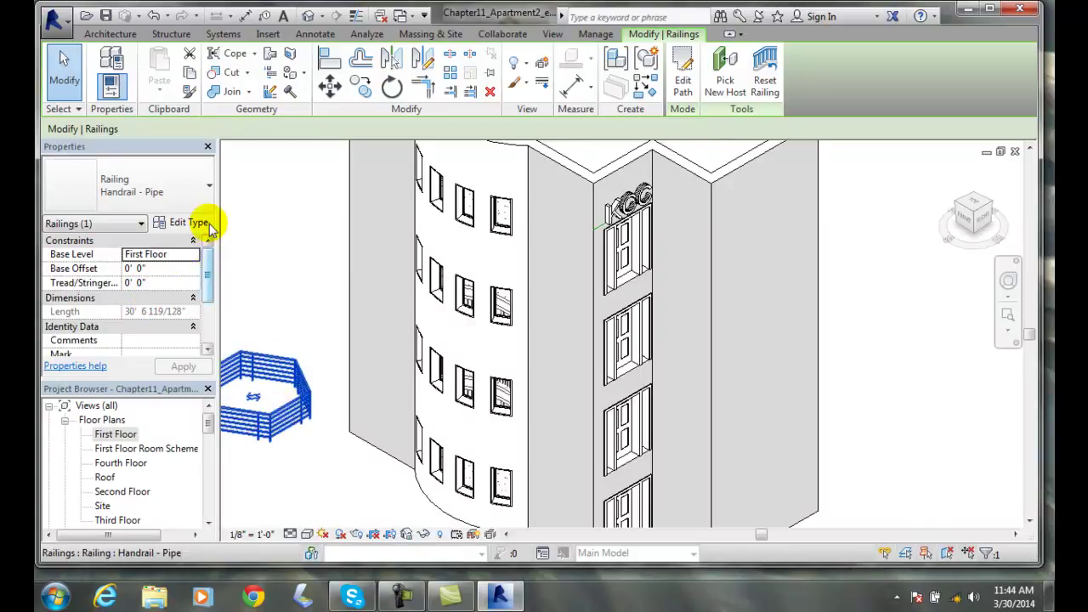
click(209, 185)
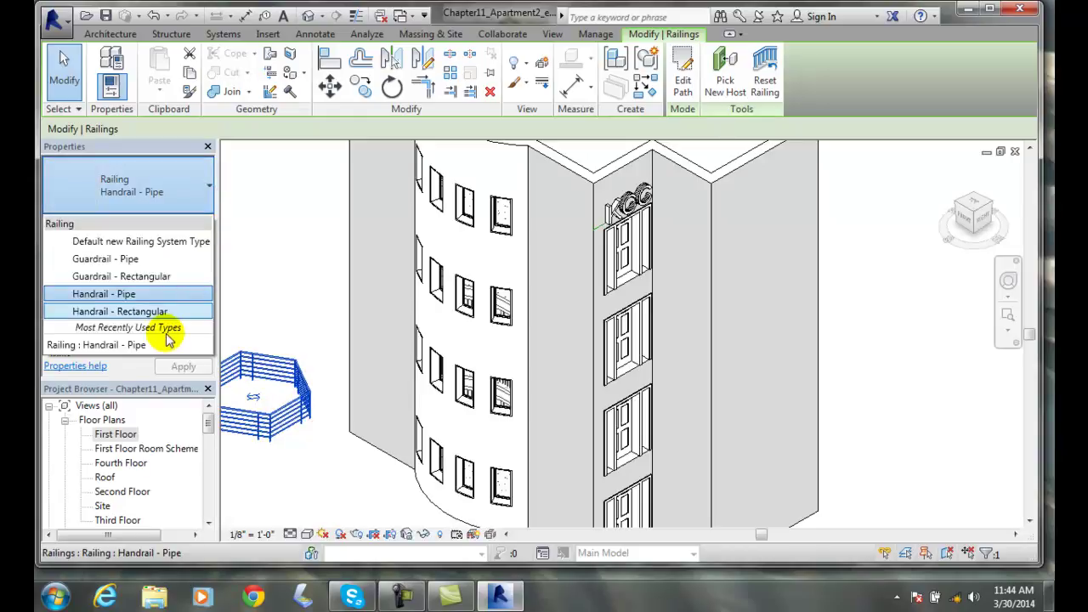
click(128, 277)
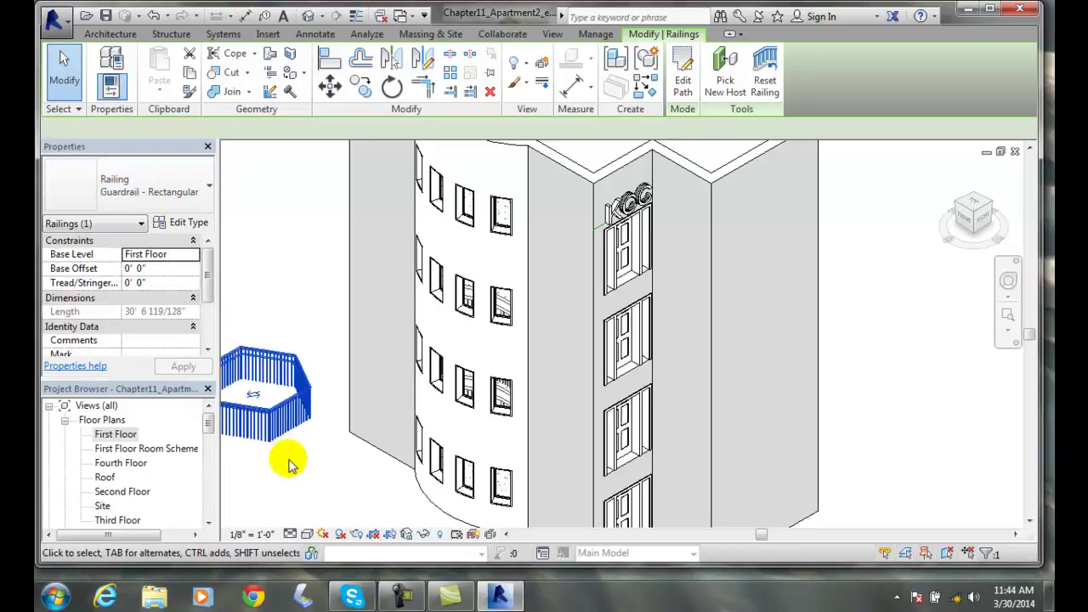
scroll(272, 422, up, 1)
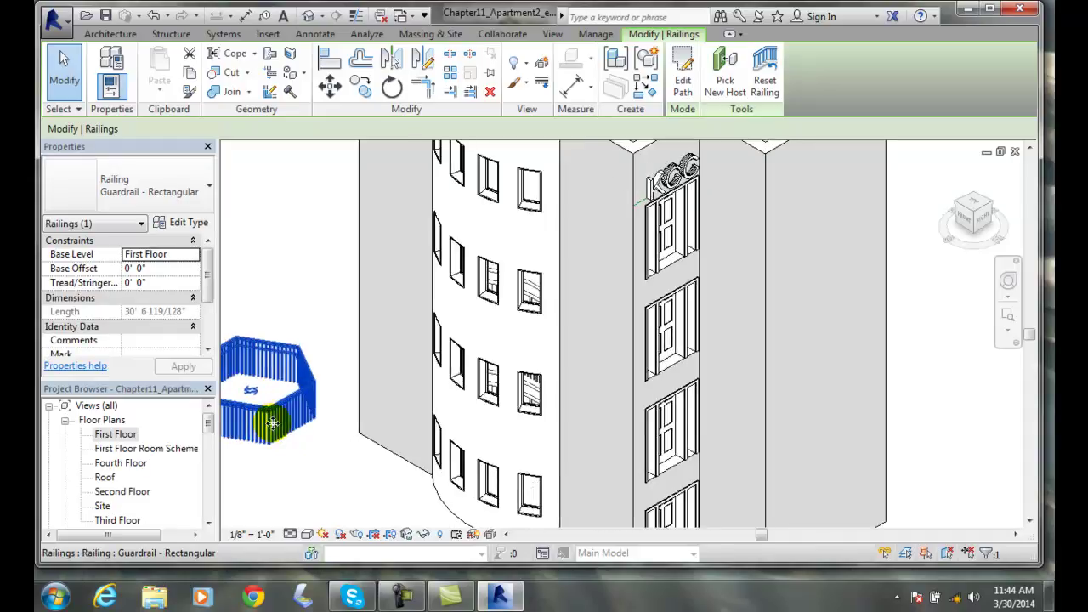
scroll(272, 423, up, 2)
scroll(274, 418, up, 3)
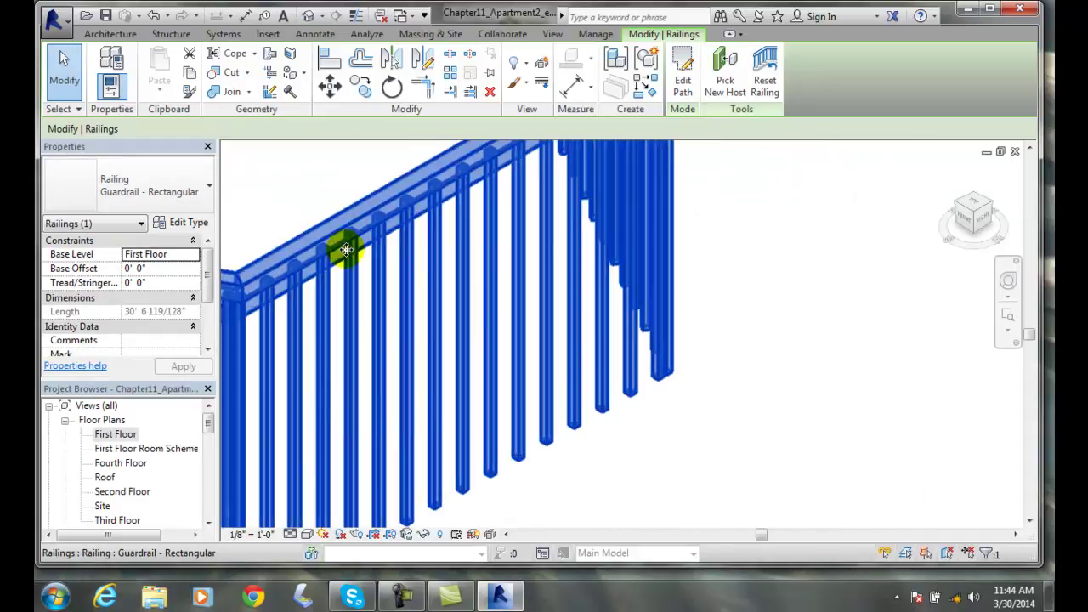
scroll(340, 294, down, 2)
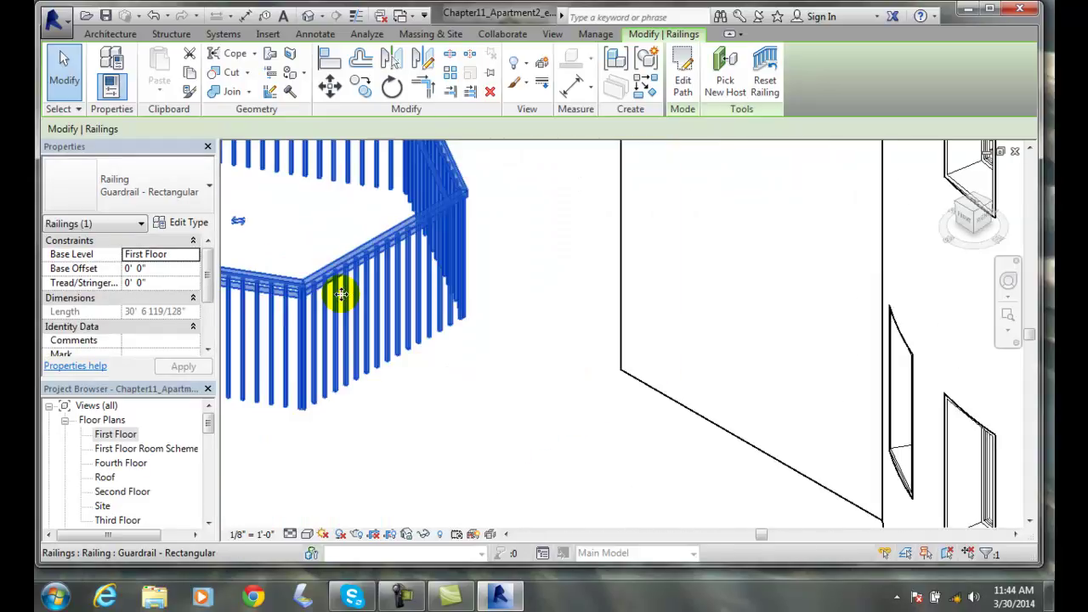
scroll(341, 294, down, 2)
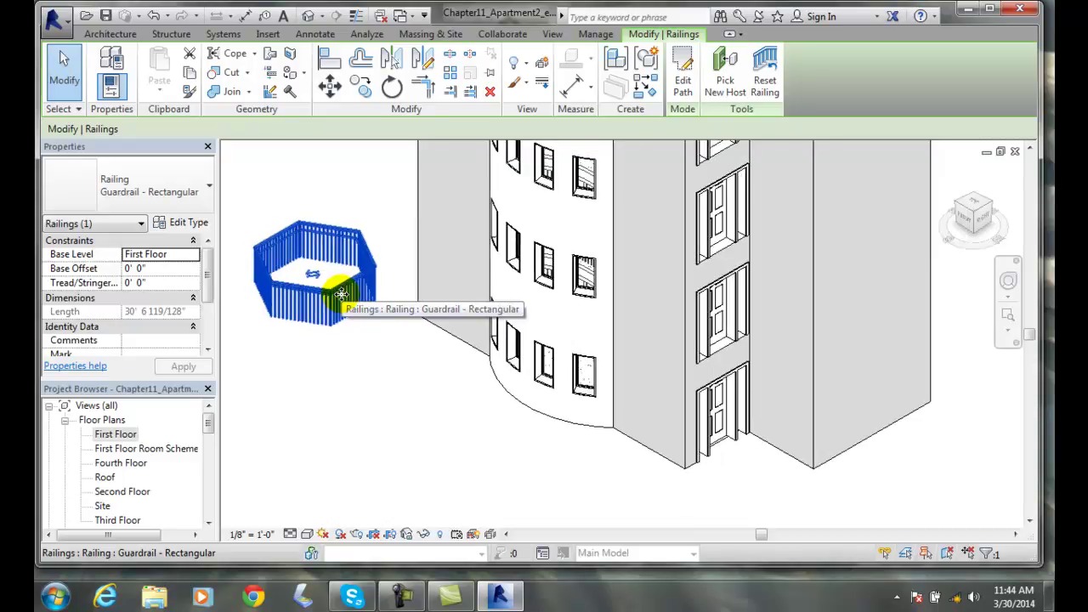